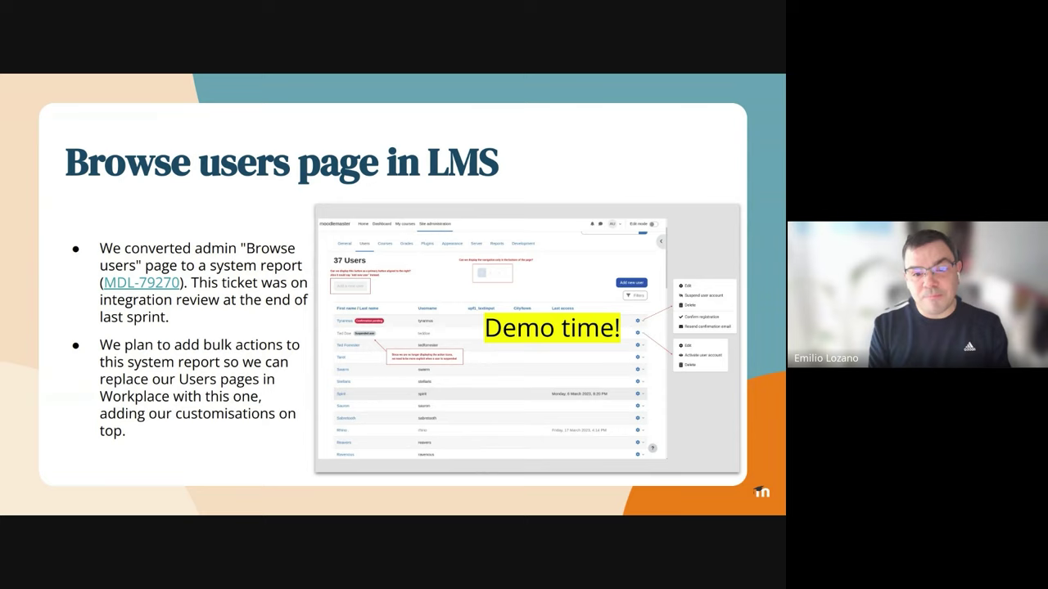
Glance at the next slide, return, then share the browser showing Workplace's Browse list of users
key("Right")
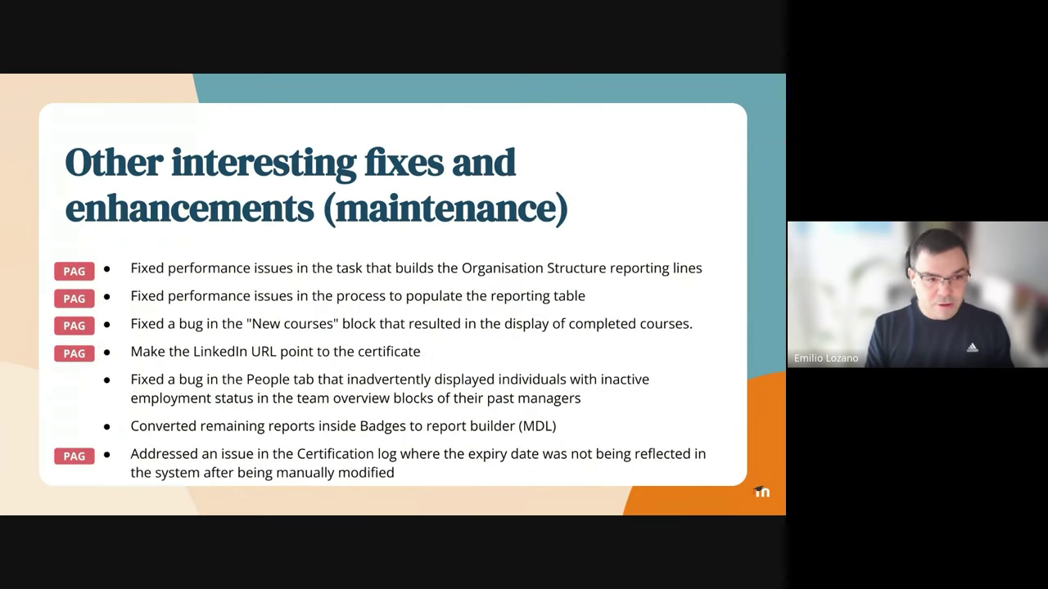
key("Left")
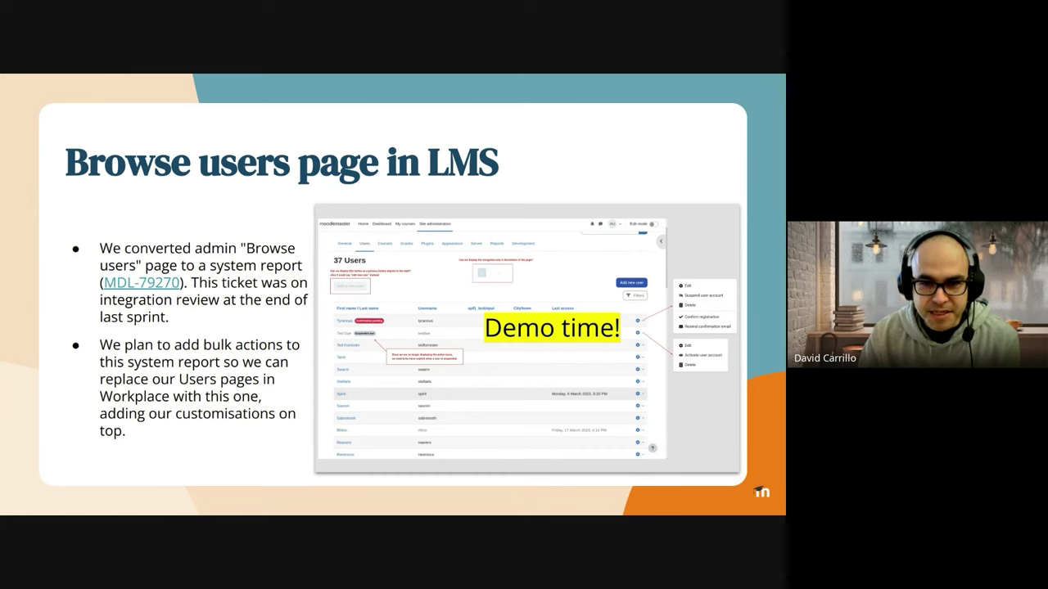
key("alt+Tab")
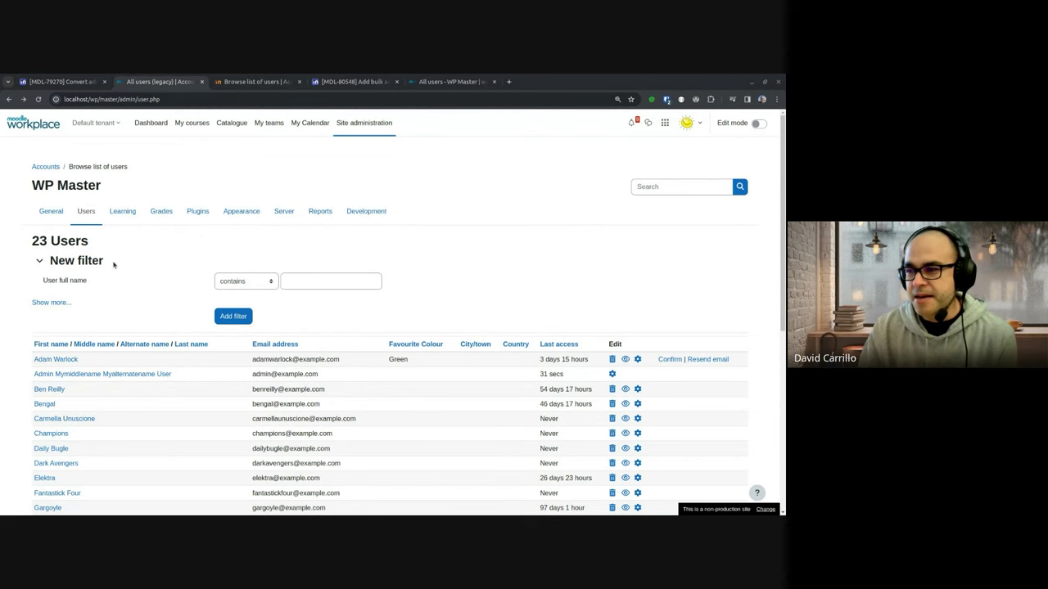
Expand the extra user filter fields on the WP Master user list, then collapse them again
left_click(52, 303)
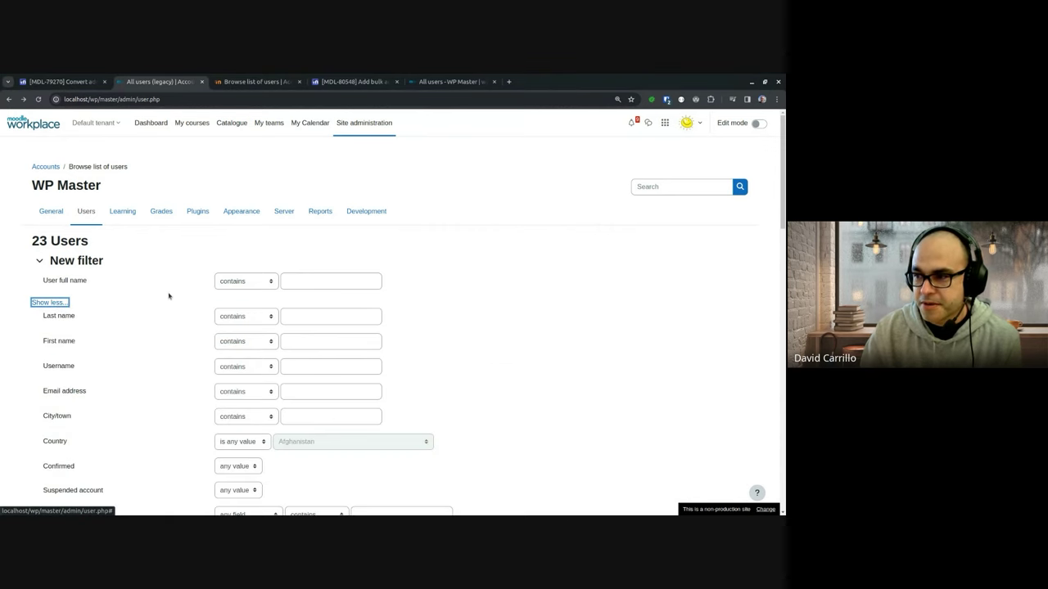
scroll(169, 296, "down", 6)
scroll(171, 300, "up", 8)
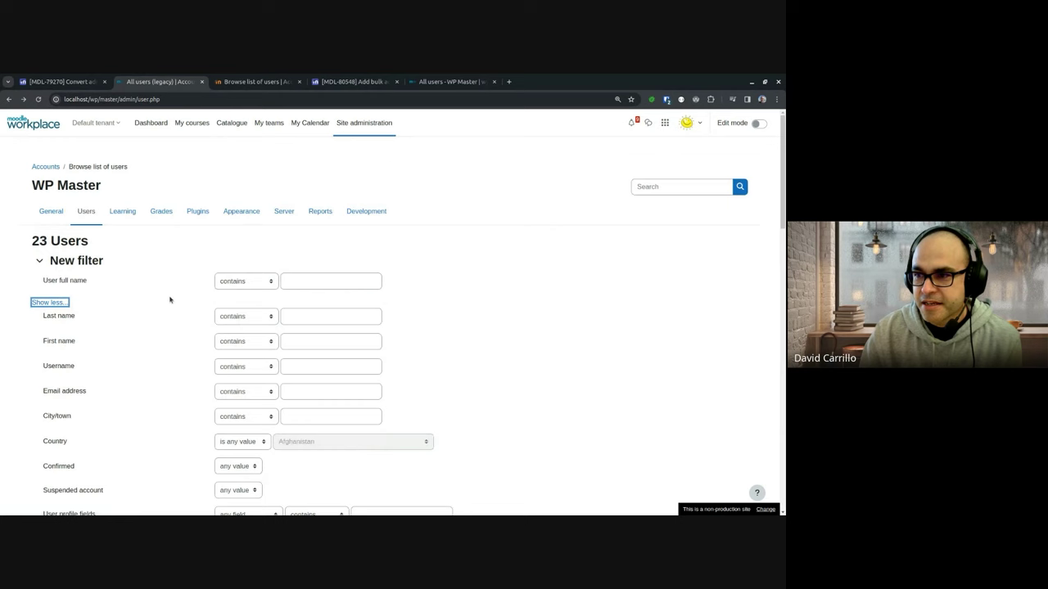
left_click(59, 303)
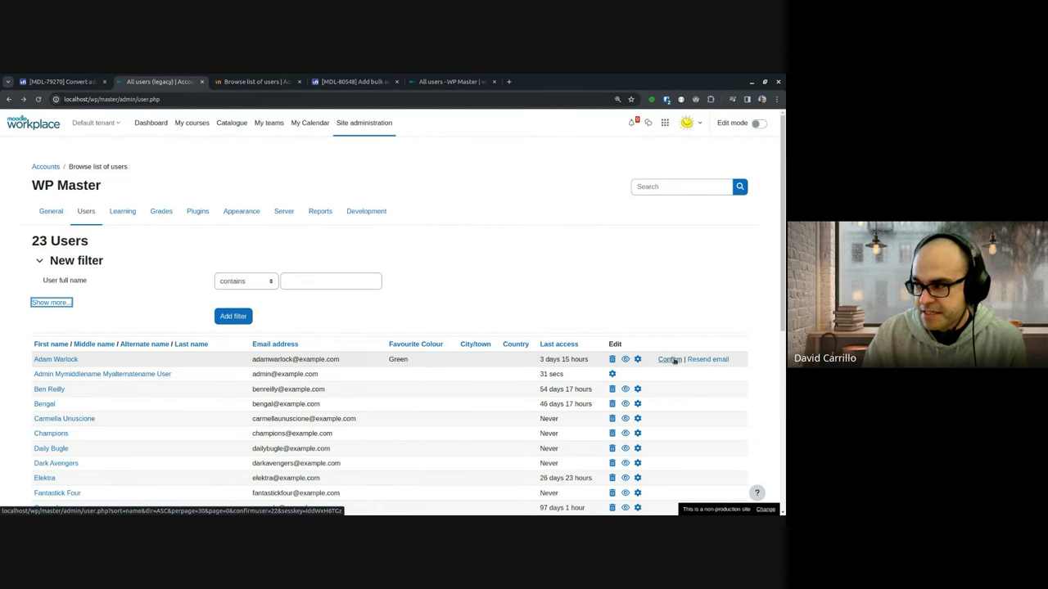
Scroll through the WP Master users, then switch to the LMS Main Browse list of users
scroll(130, 387, "down", 5)
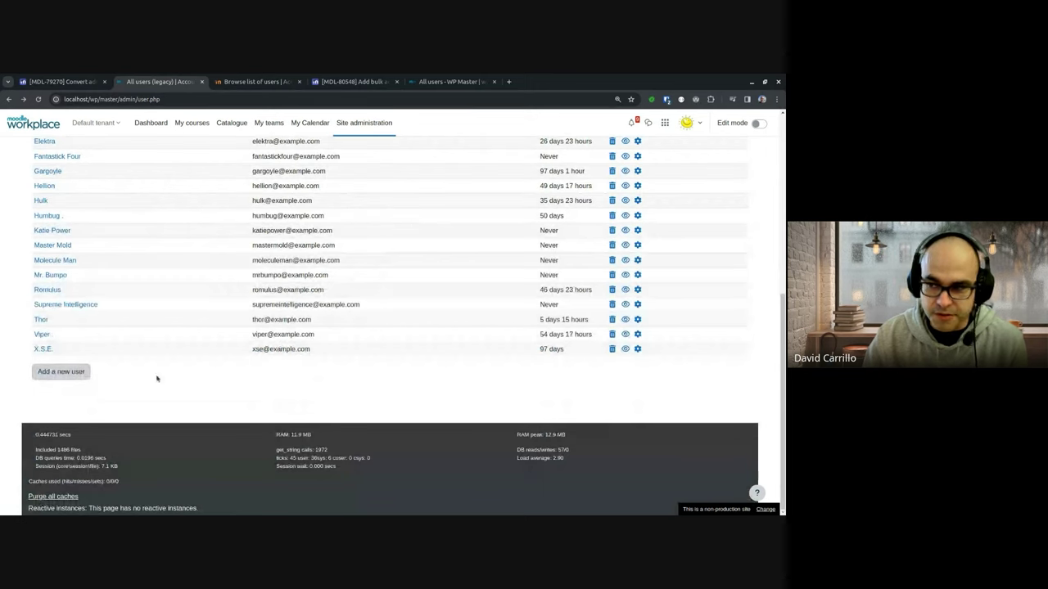
scroll(176, 246, "up", 8)
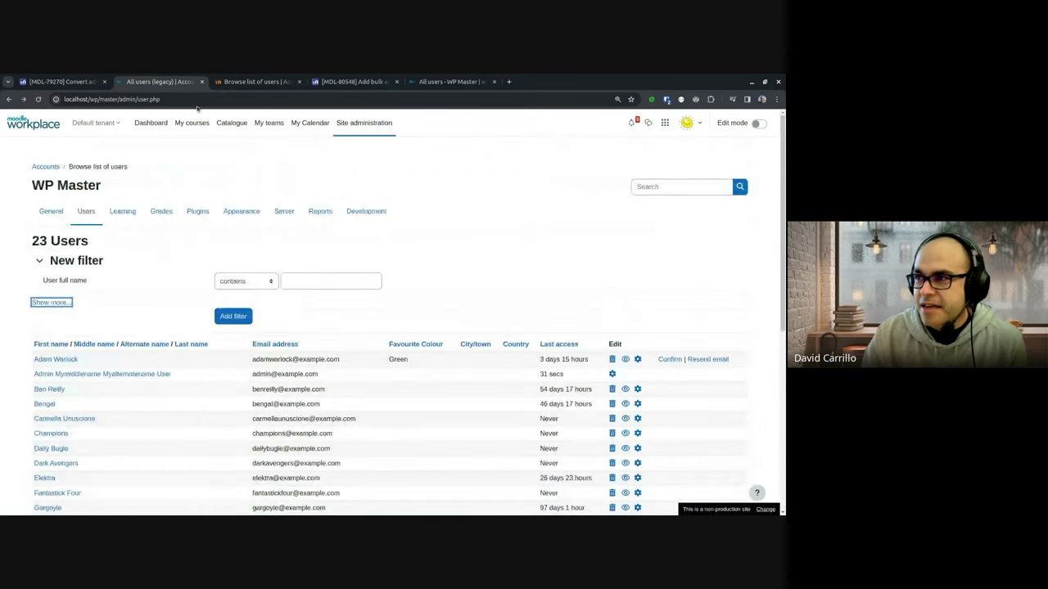
left_click(246, 83)
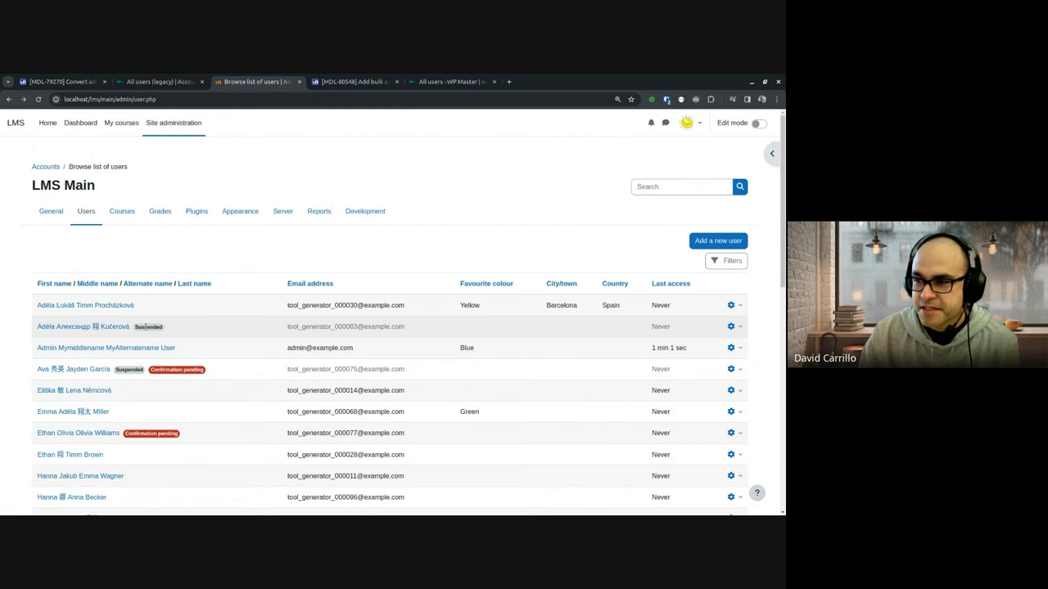
left_click_drag(150, 328, 162, 327)
left_click(198, 333)
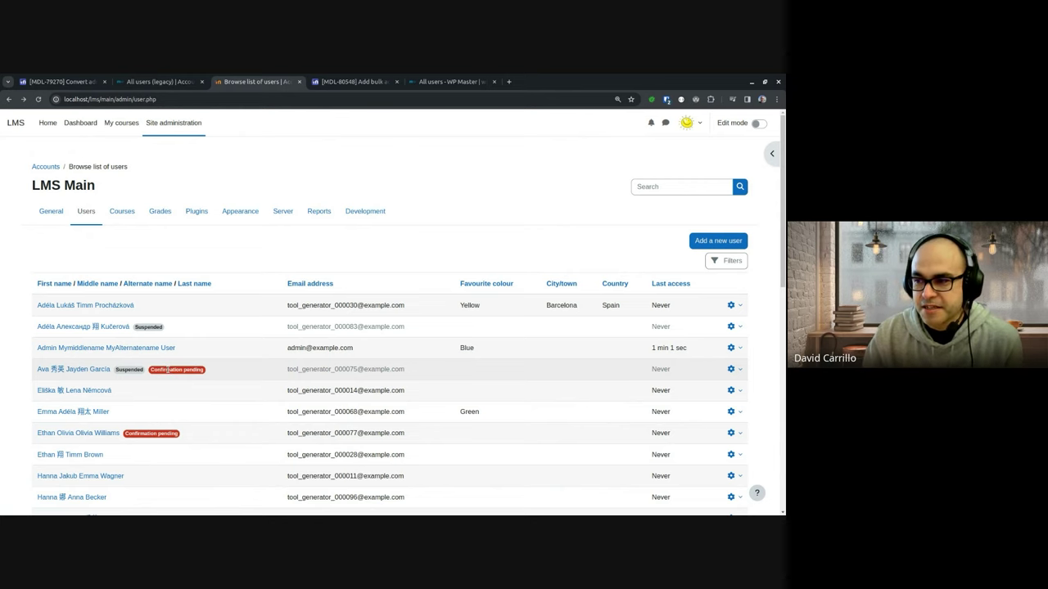
scroll(197, 334, "down", 2)
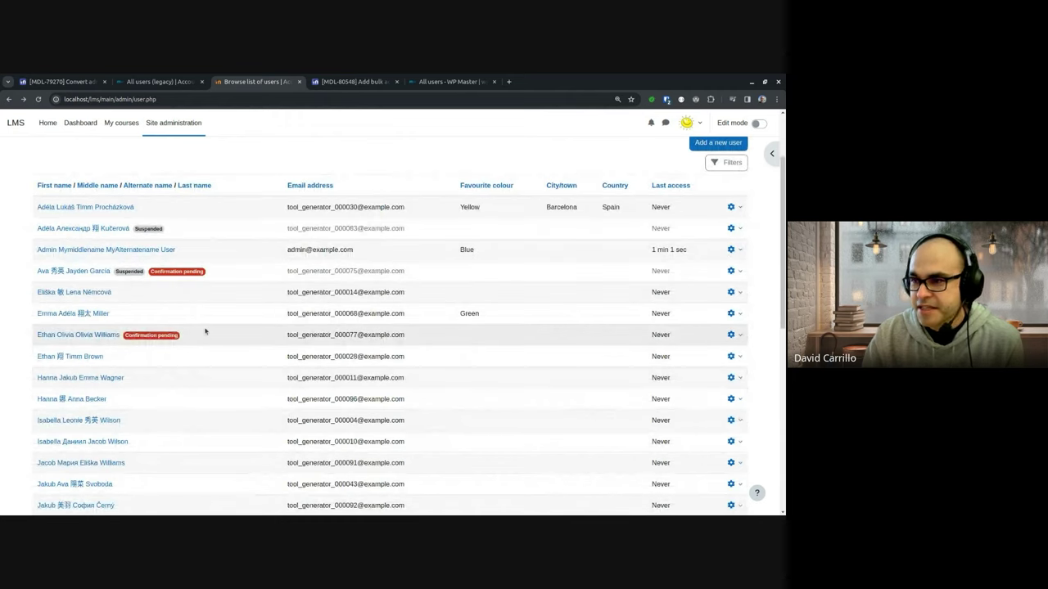
scroll(207, 329, "down", 2)
scroll(207, 329, "up", 4)
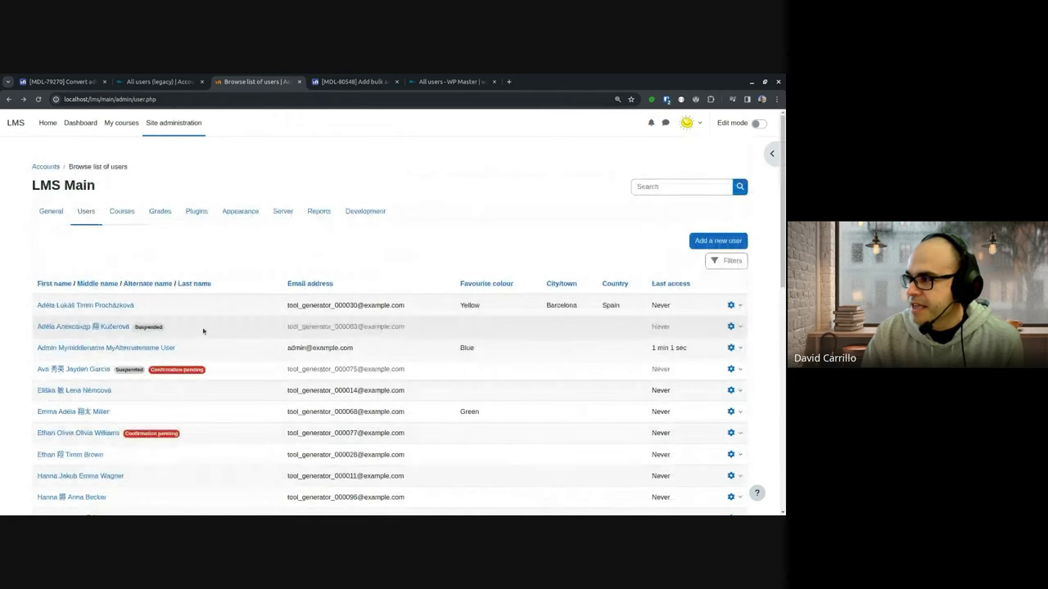
left_click(740, 305)
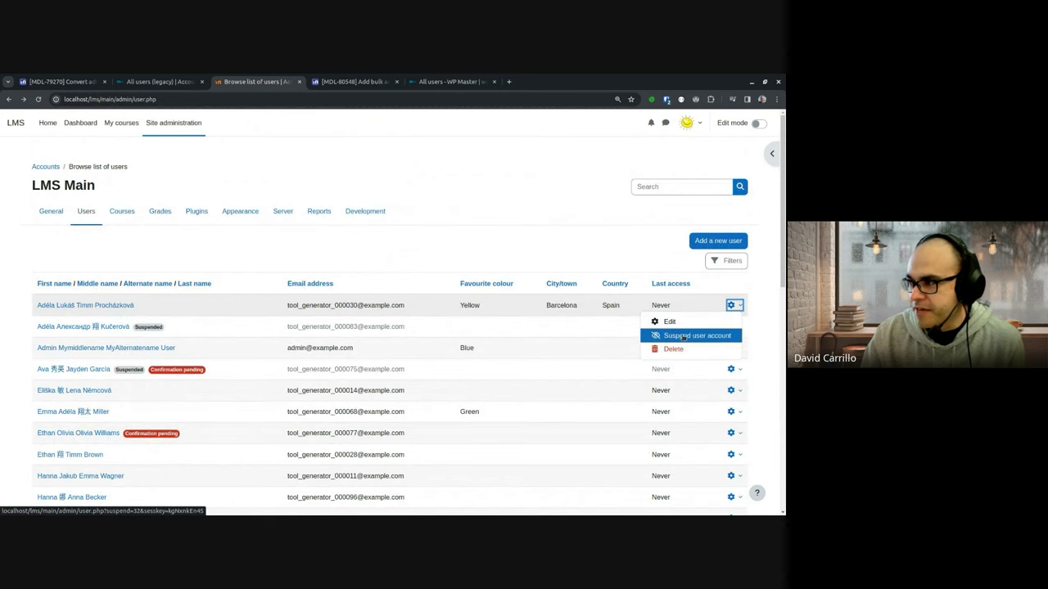
left_click(736, 305)
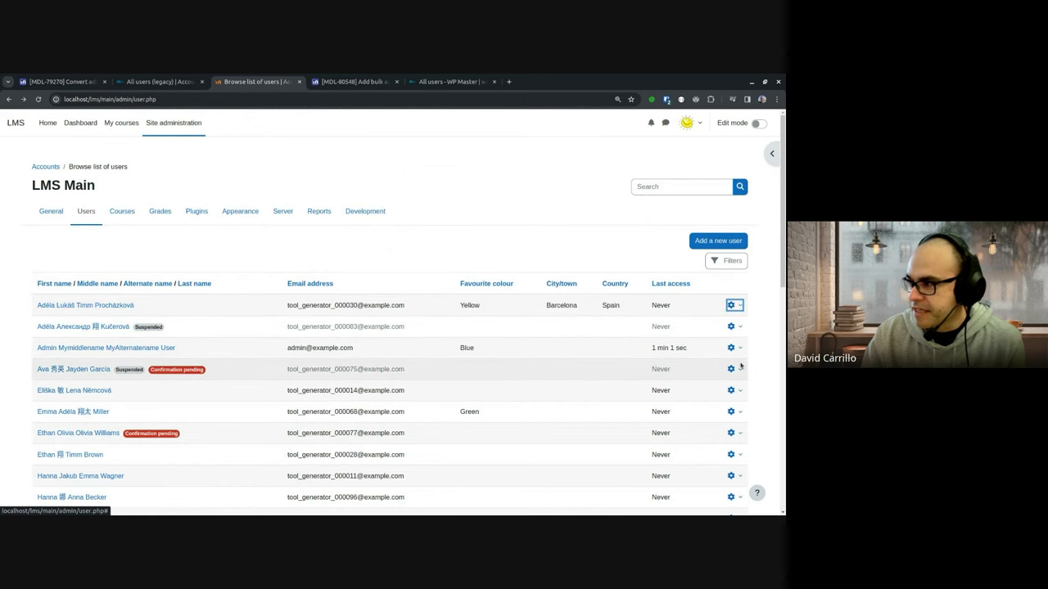
left_click(733, 369)
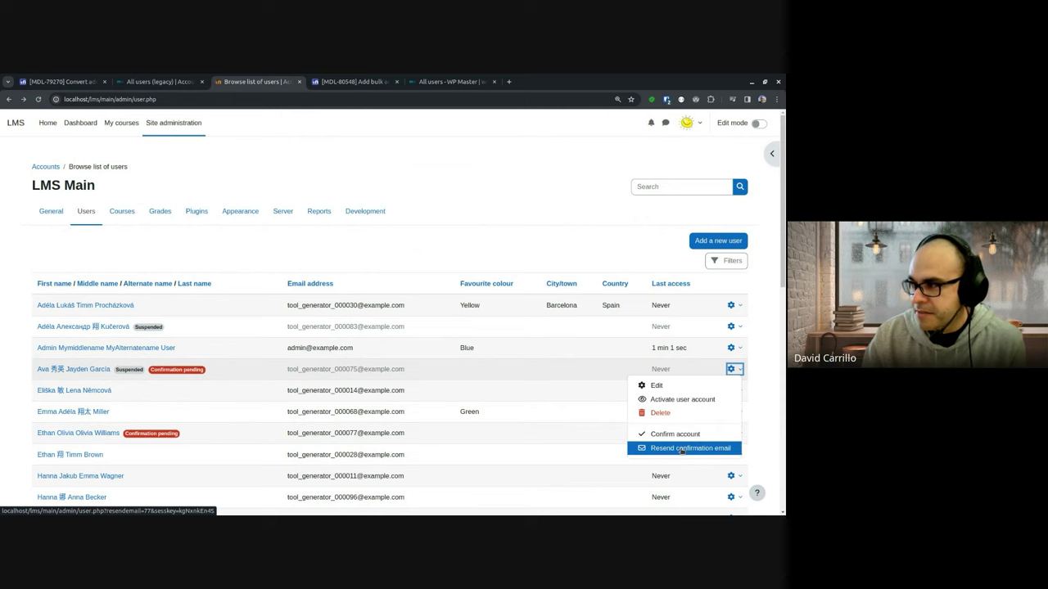
left_click(594, 262)
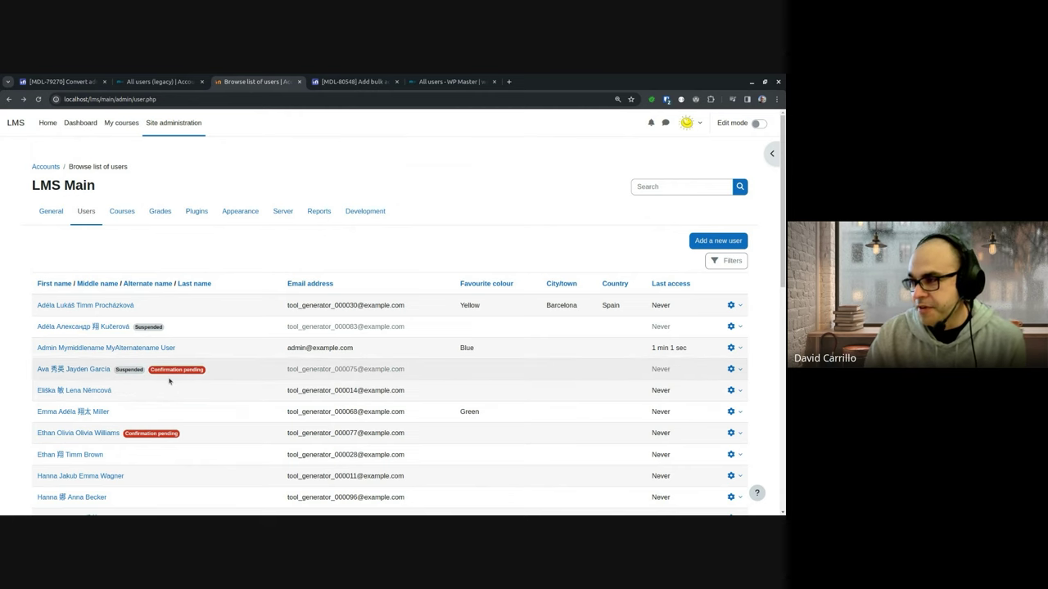
Browse the report filters panel, including the Favourite colour conditions, without changing anything
left_click(727, 263)
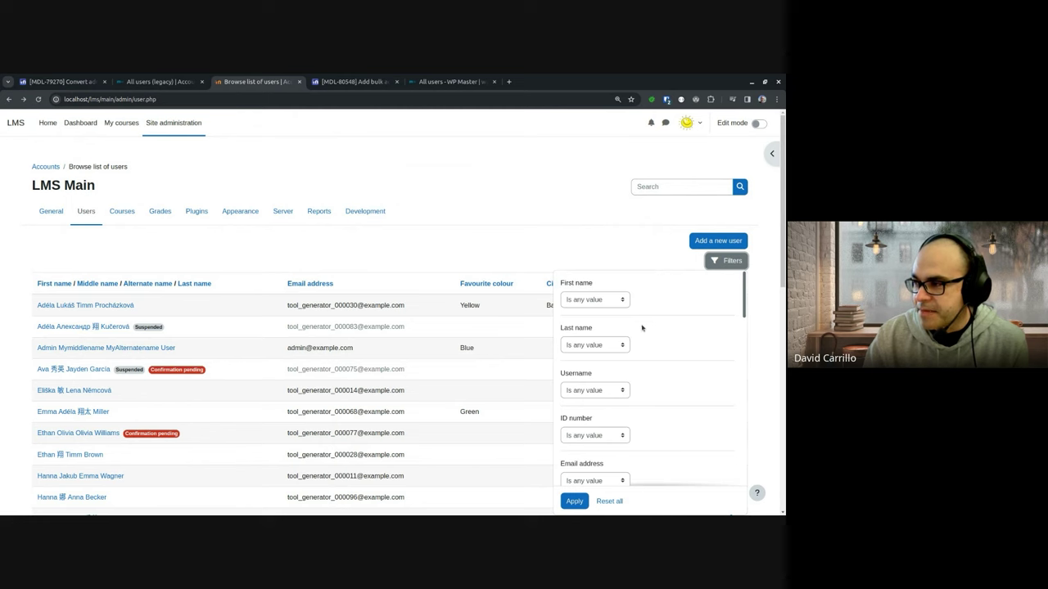
scroll(643, 329, "down", 5)
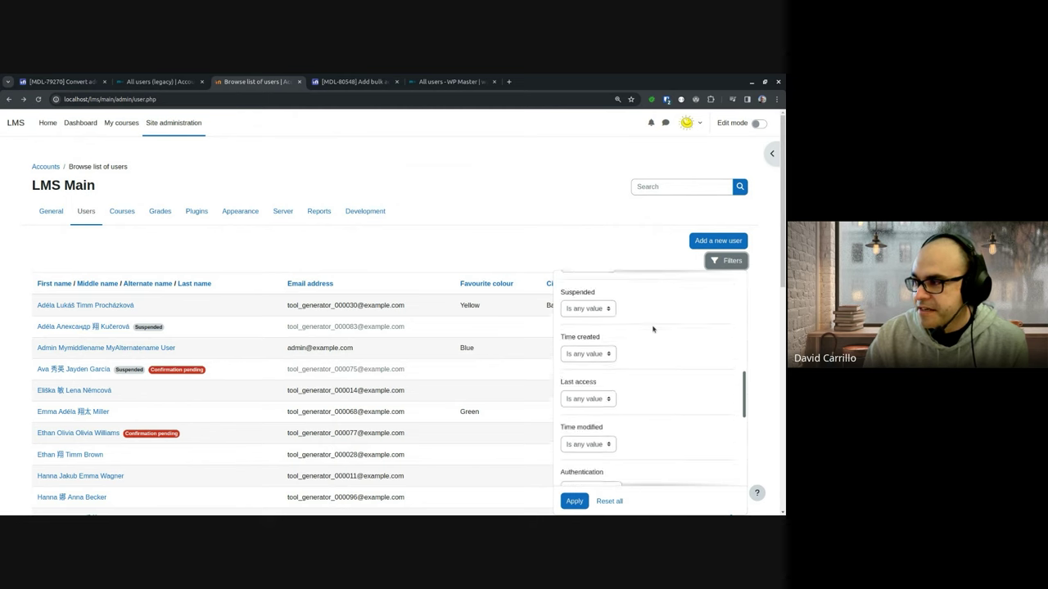
scroll(652, 329, "down", 6)
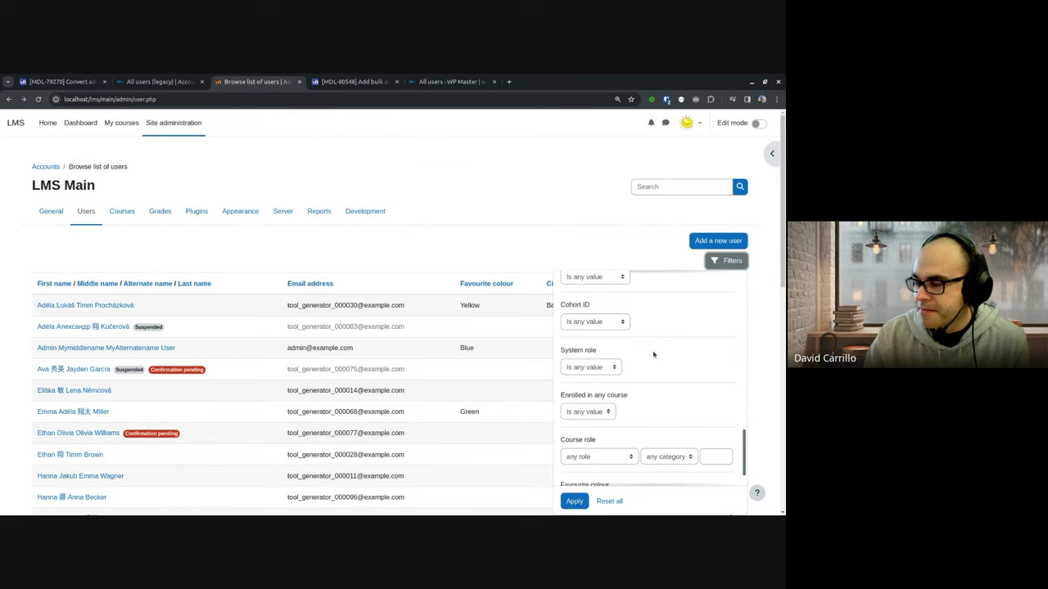
scroll(654, 354, "up", 6)
scroll(663, 361, "down", 5)
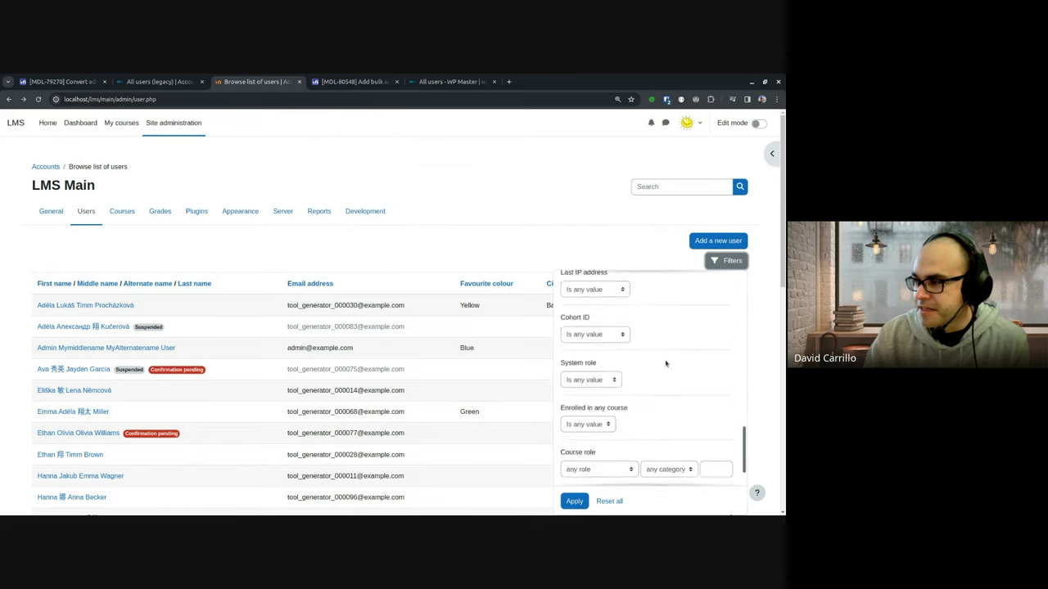
scroll(666, 364, "down", 2)
left_click(618, 463)
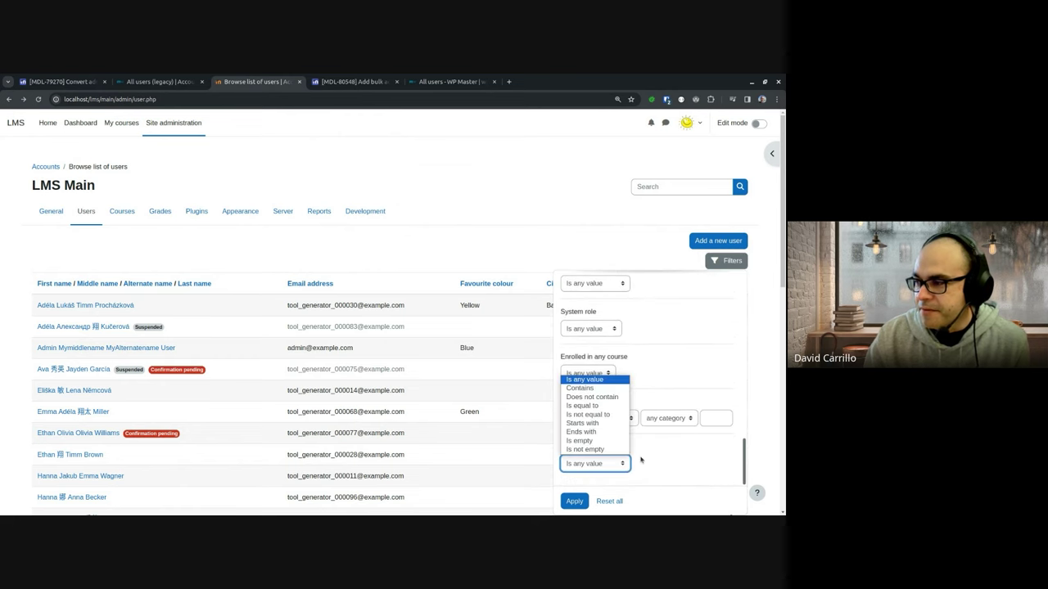
left_click(642, 466)
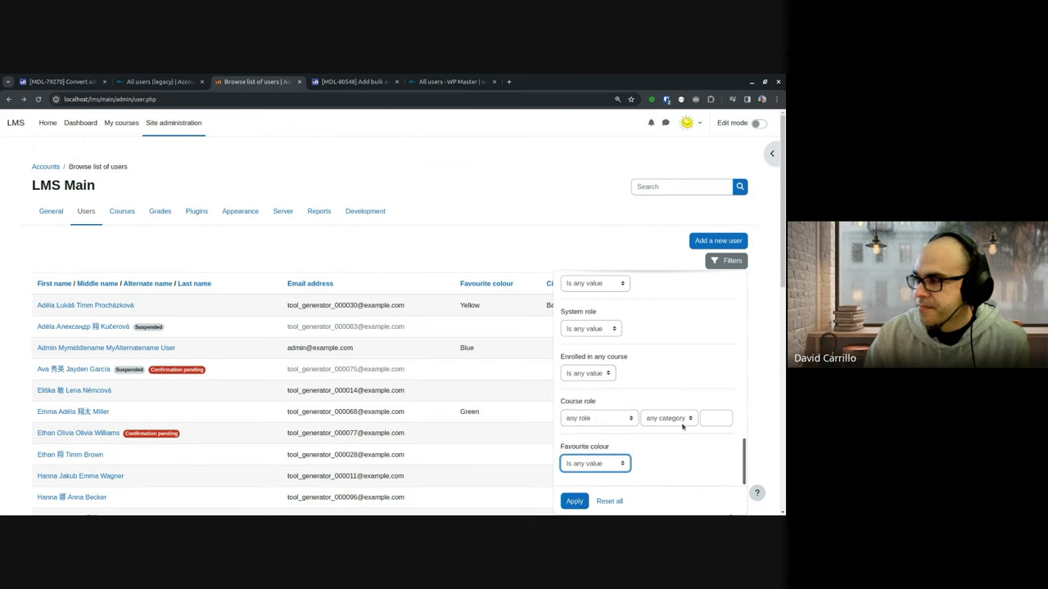
left_click(730, 262)
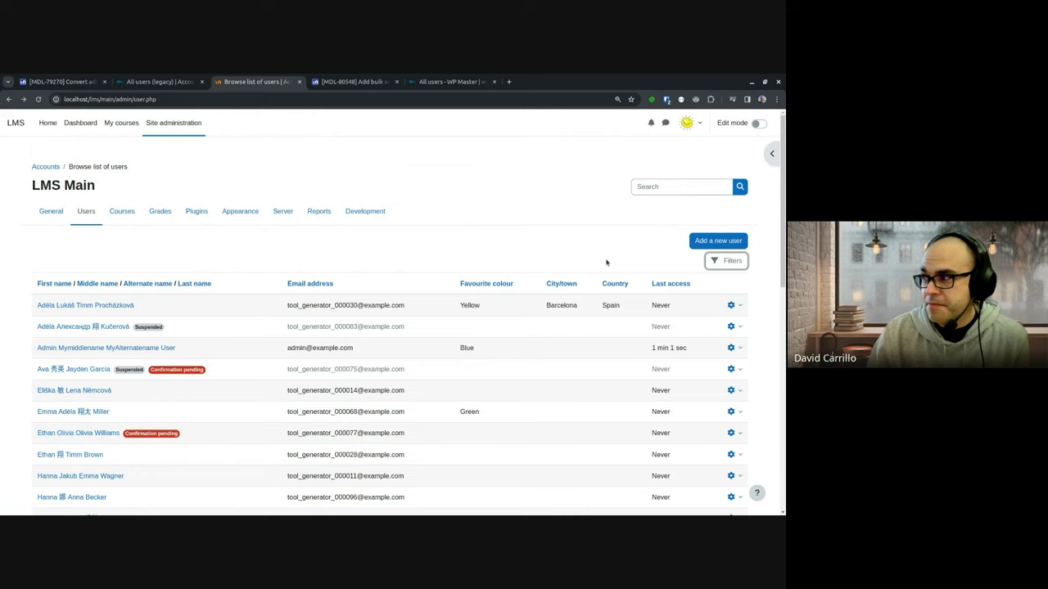
Scroll through the user table, then switch to tracker issue MDL-80548
scroll(565, 282, "down", 5)
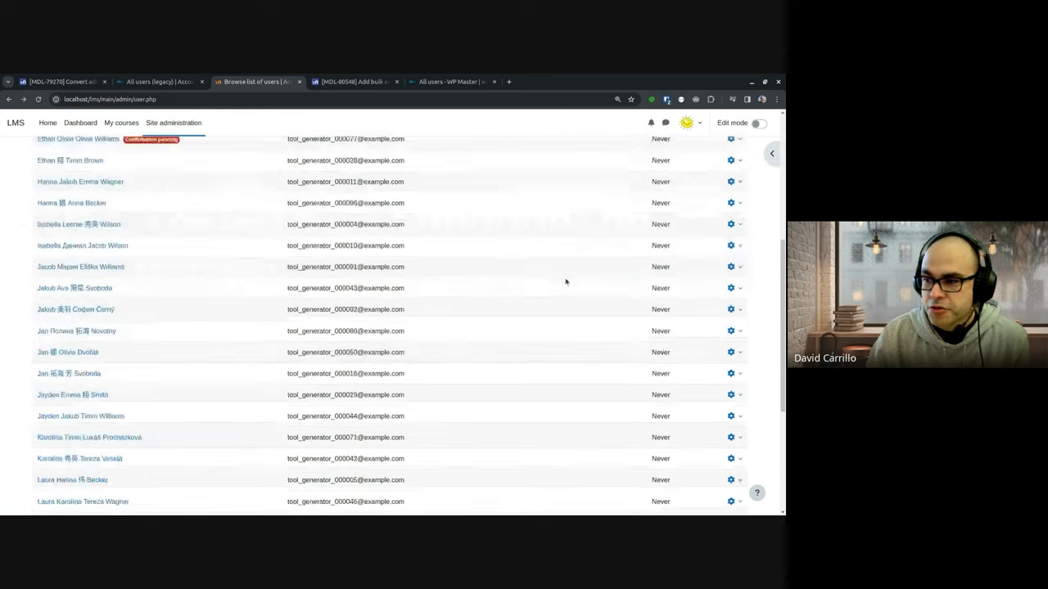
scroll(565, 281, "down", 4)
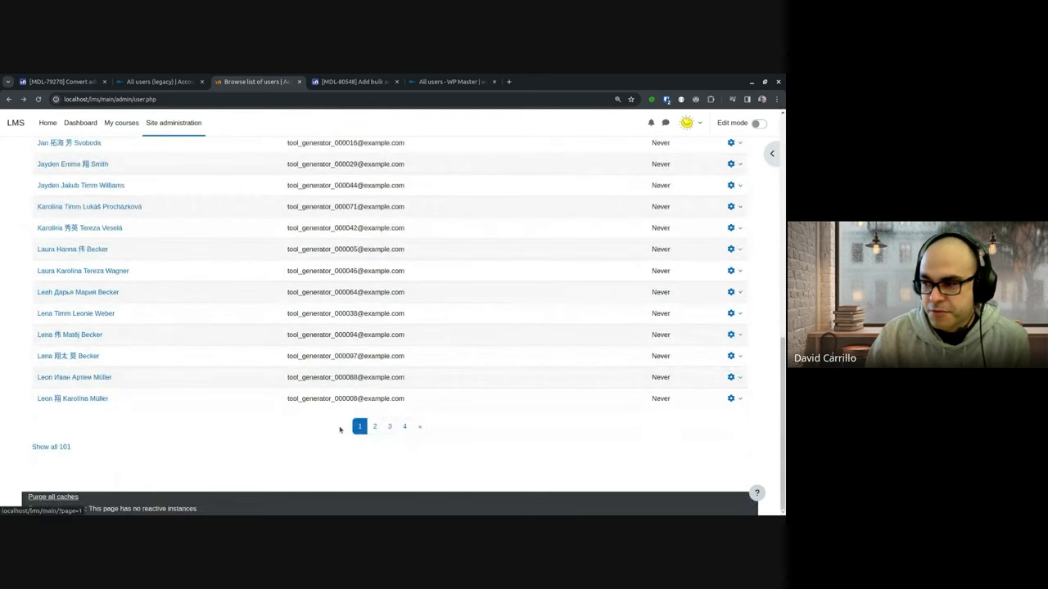
scroll(476, 418, "up", 4)
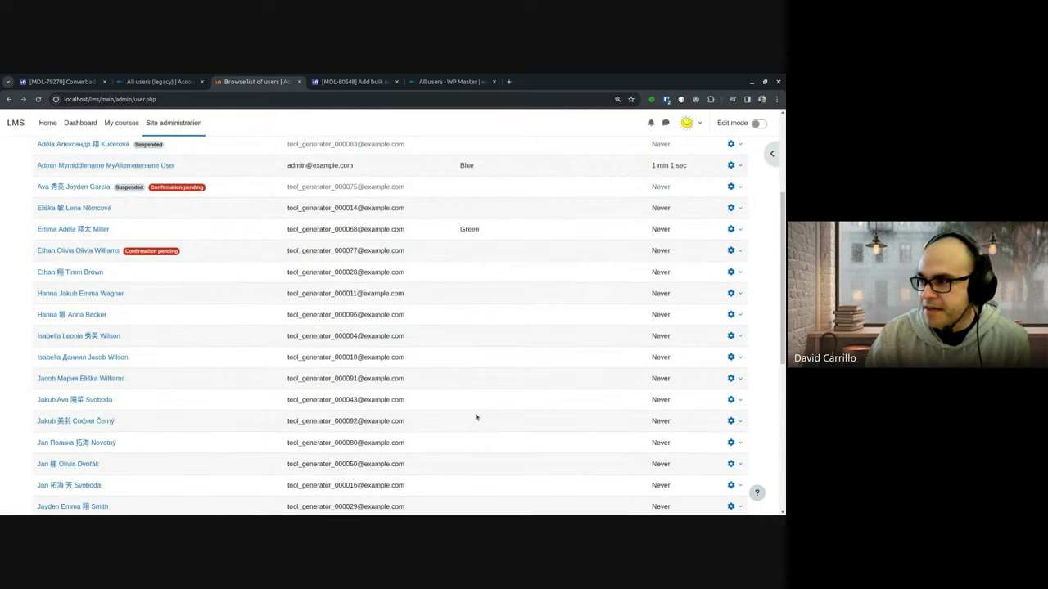
scroll(434, 344, "up", 2)
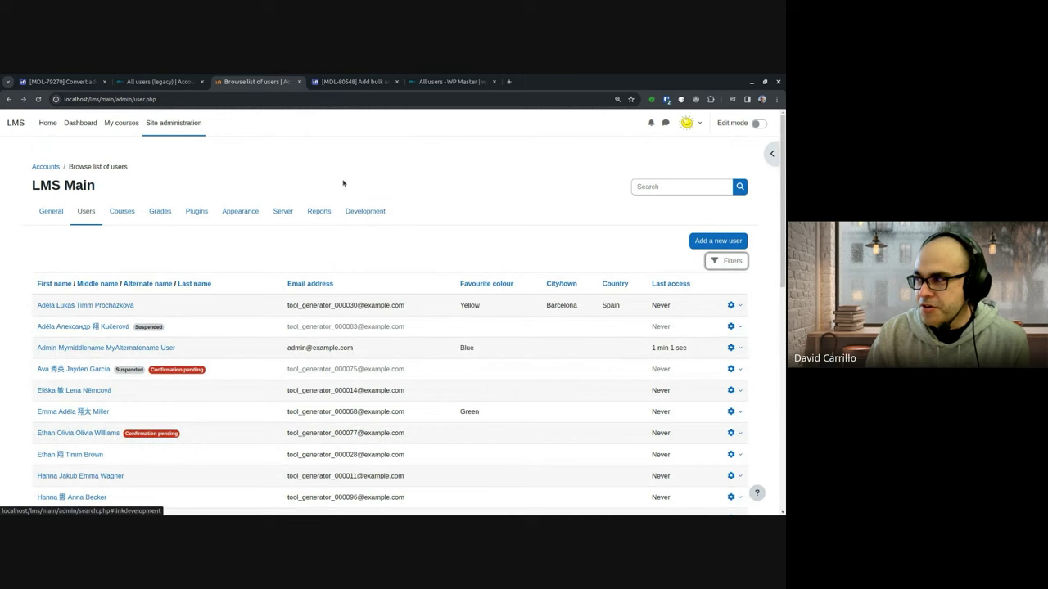
left_click(353, 81)
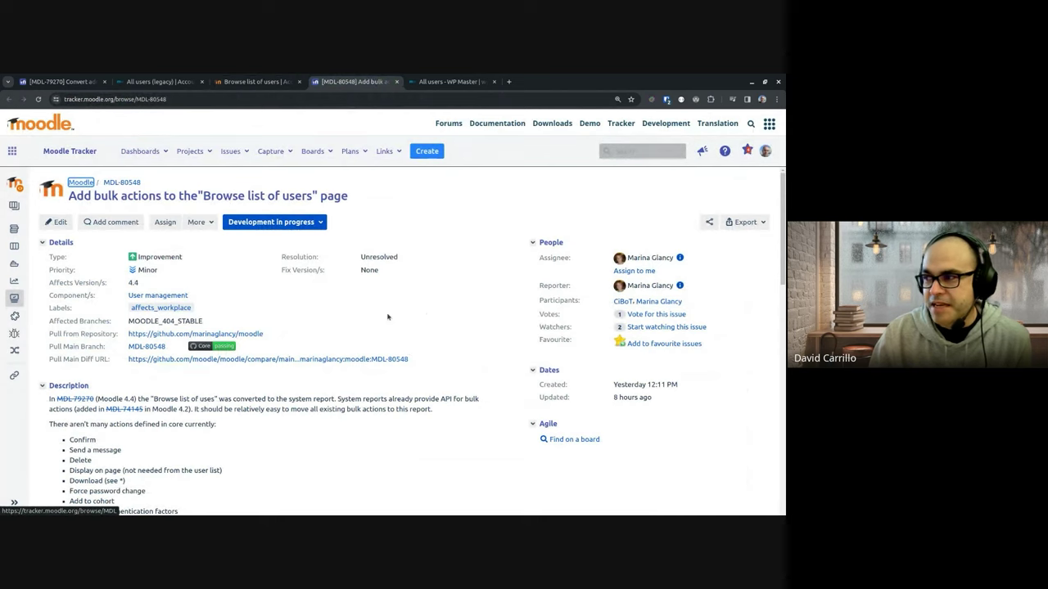
Read further down the MDL-80548 description, then switch to the Workplace All users list
scroll(363, 333, "down", 1)
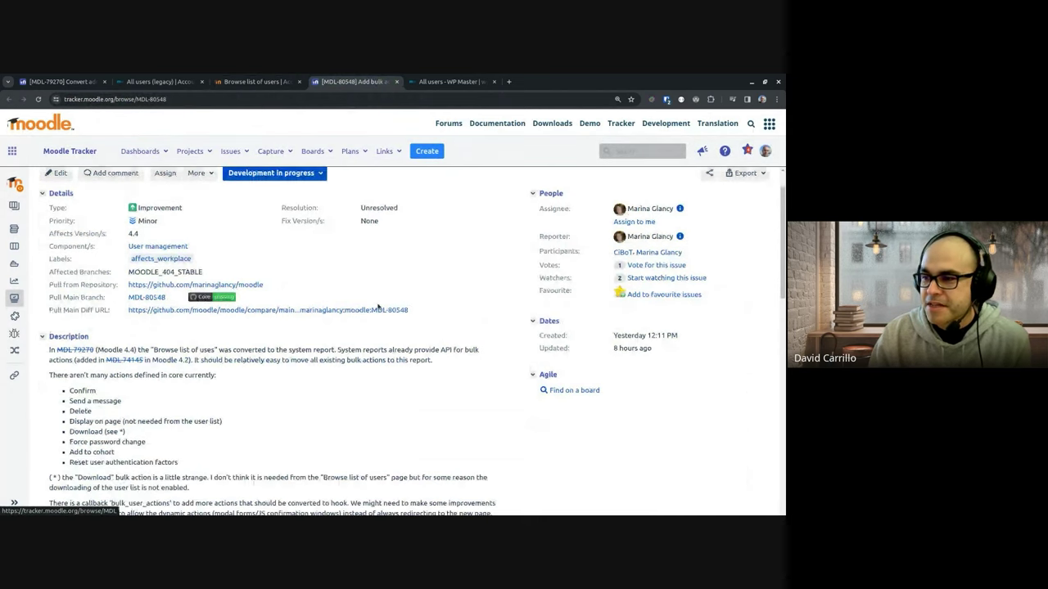
left_click(439, 82)
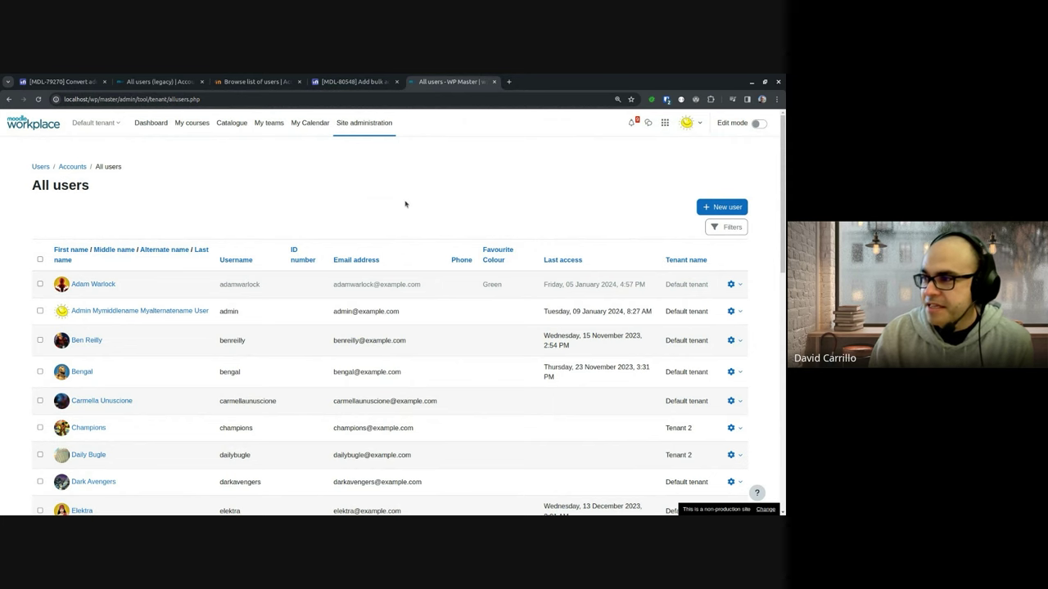
Switch back to the LMS Main Browse list of users
left_click(252, 81)
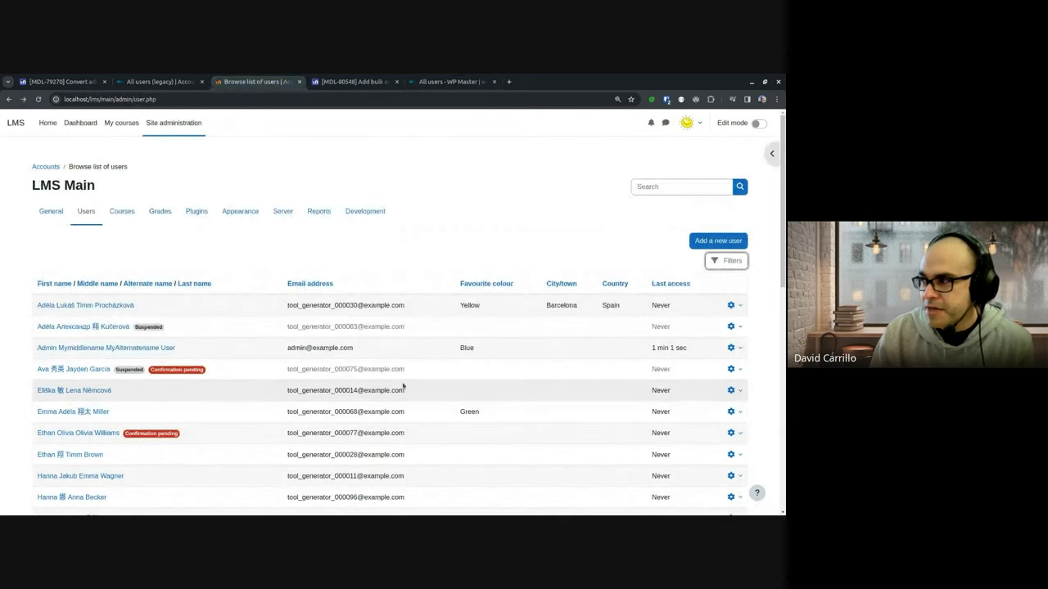